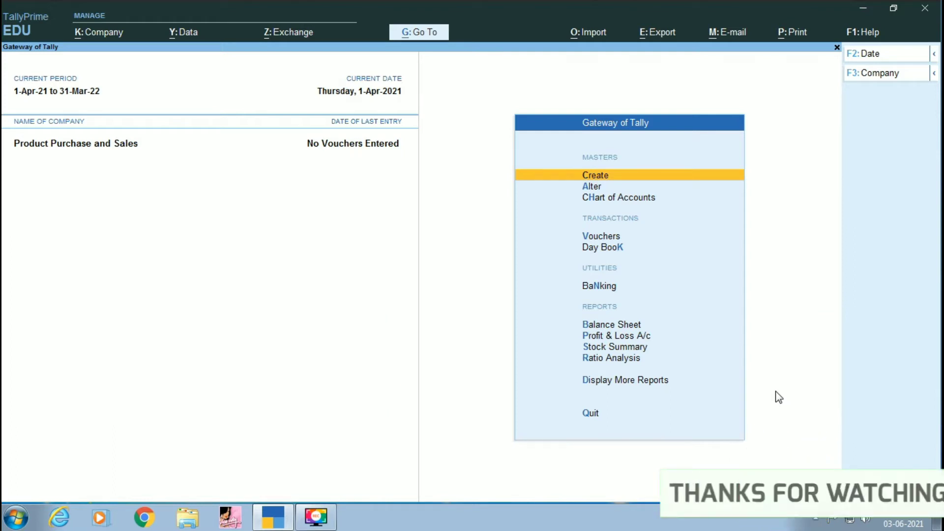
- Open a new purchase voucher for the Product Purchase and Sales company
key("Down")
key("Down")
key("Down")
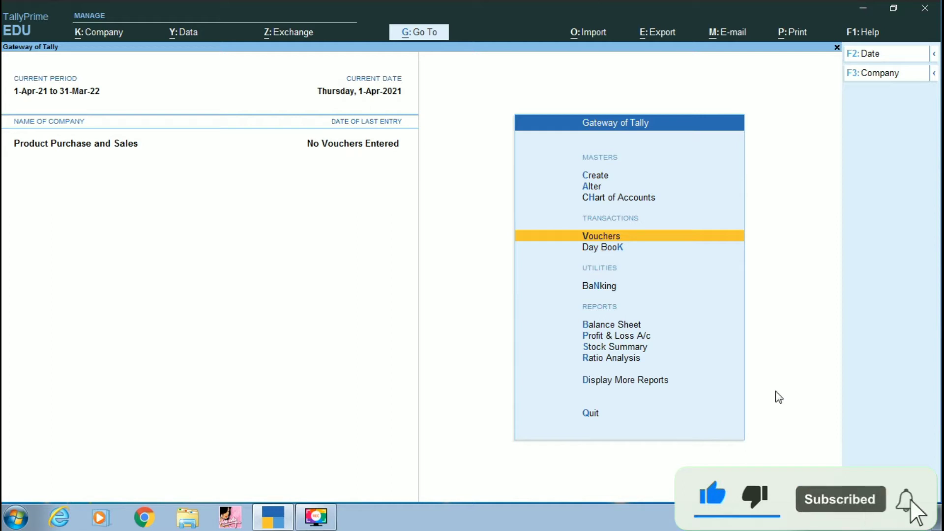
key("Return")
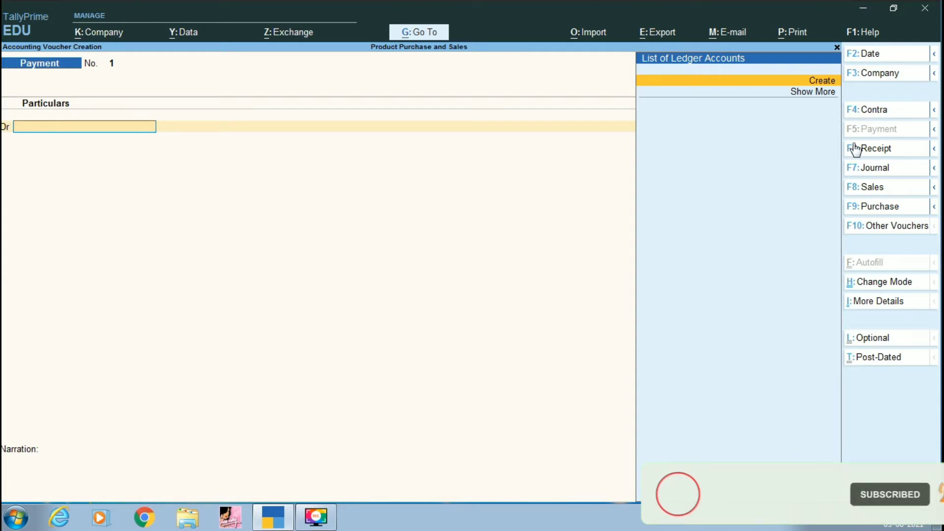
left_click(888, 208)
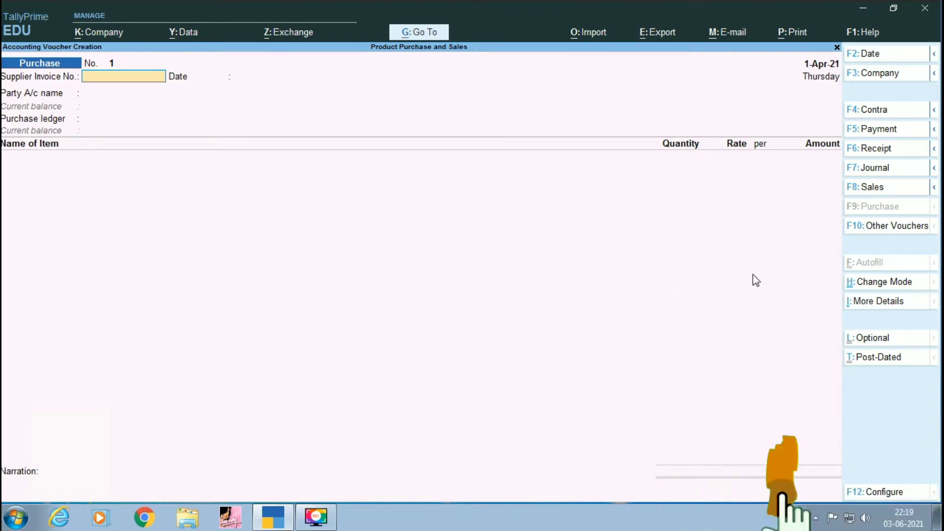
- Try the purchase voucher in As Voucher and Accounting Invoice modes, and return it to Item Invoice mode
left_click(873, 286)
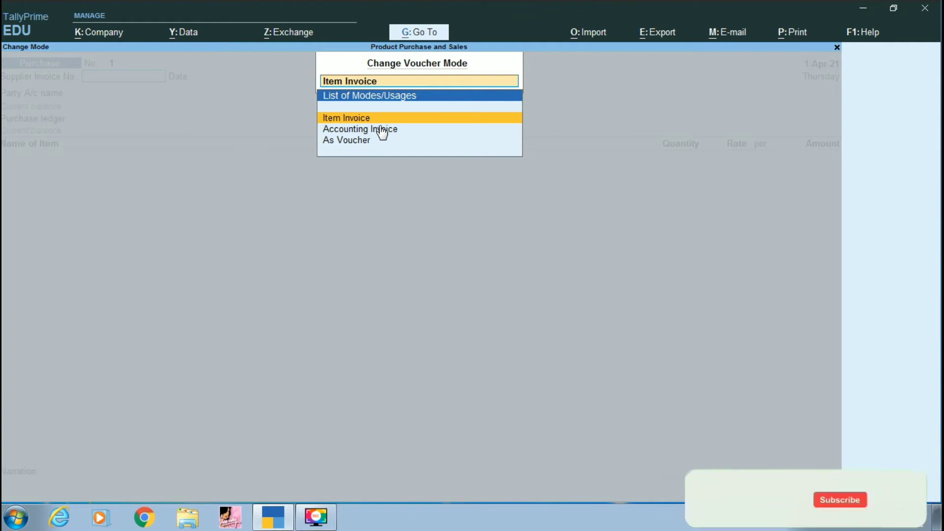
key("Down")
key("Down")
key("Return")
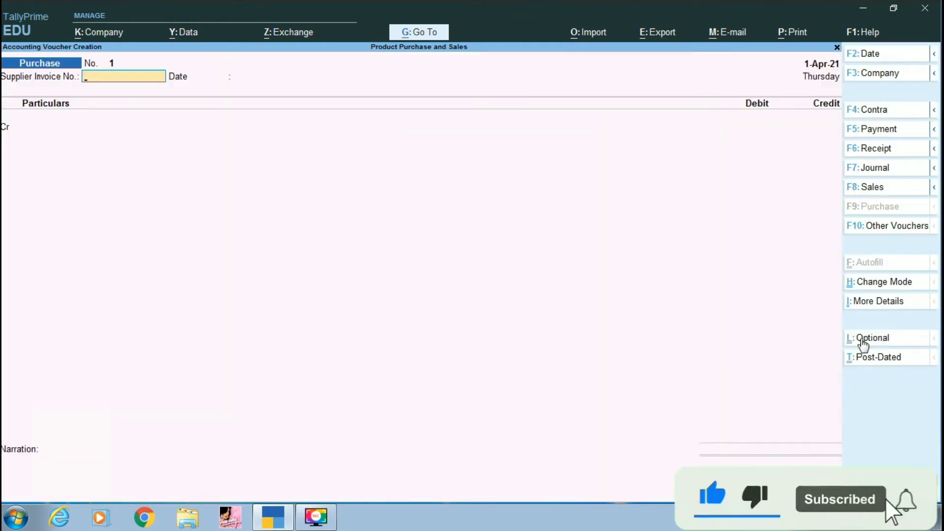
left_click(878, 285)
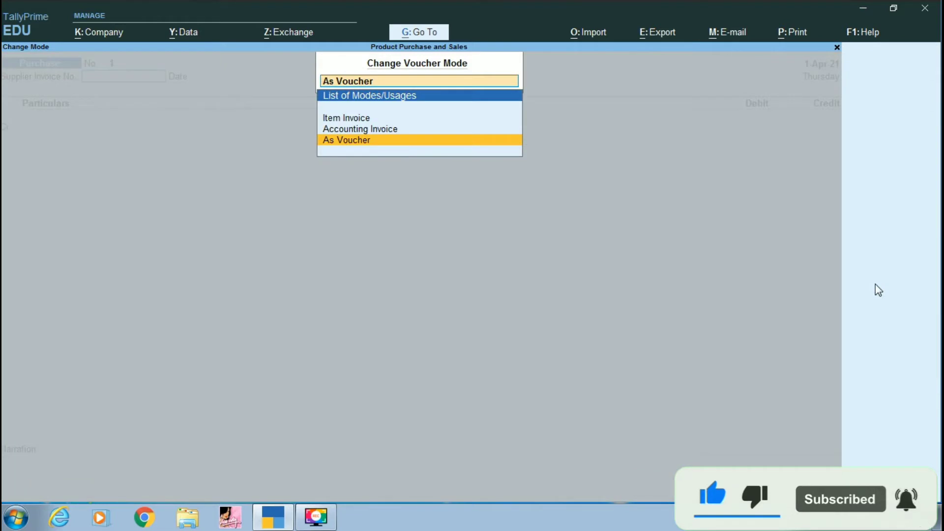
key("Up")
key("Return")
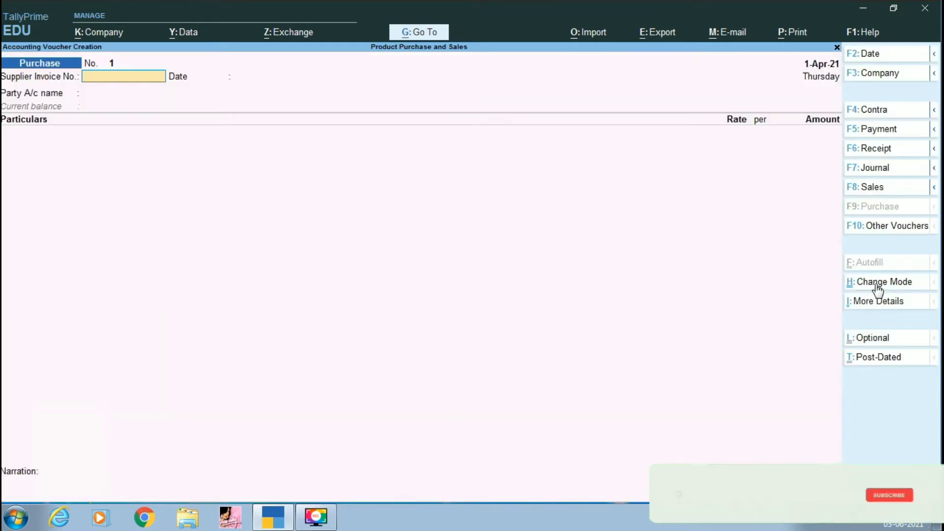
left_click(876, 285)
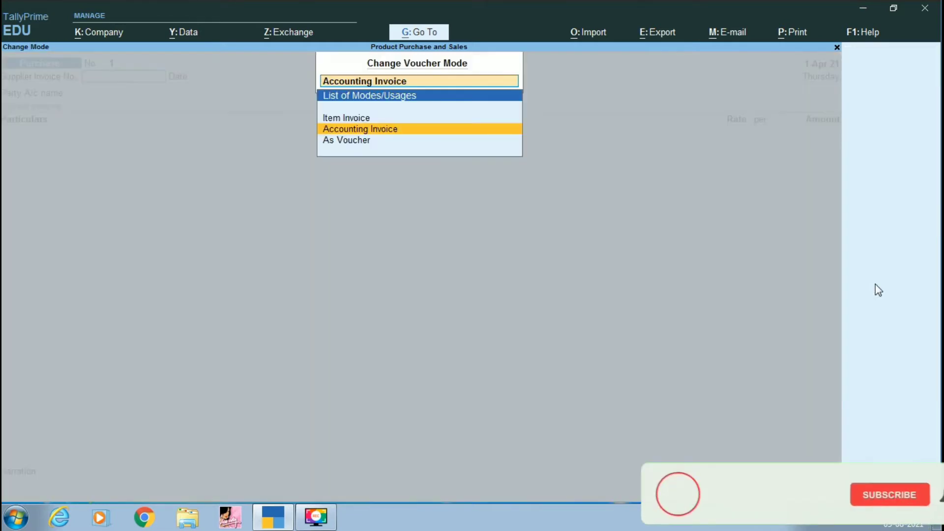
left_click(345, 119)
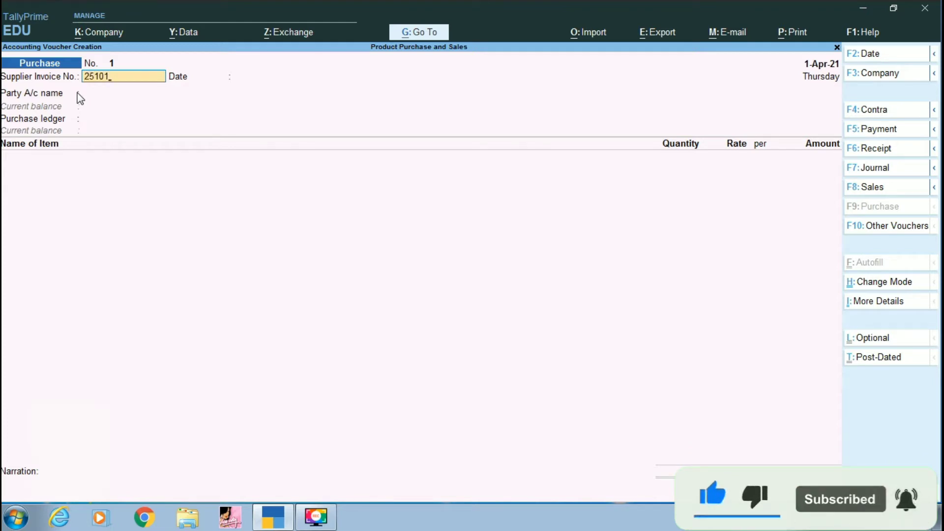
- Enter 25101 as the supplier invoice number and accept 1-Apr-21 as the invoice date
key("Return")
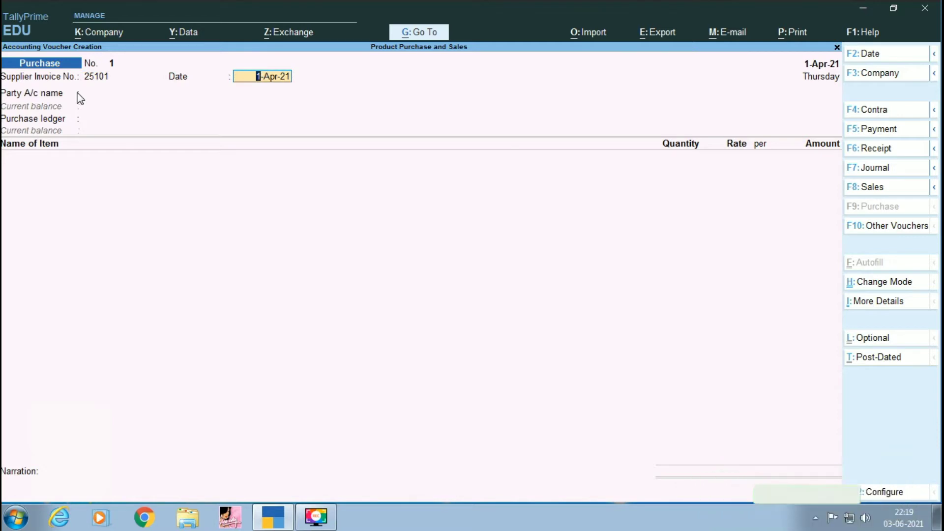
key("Return")
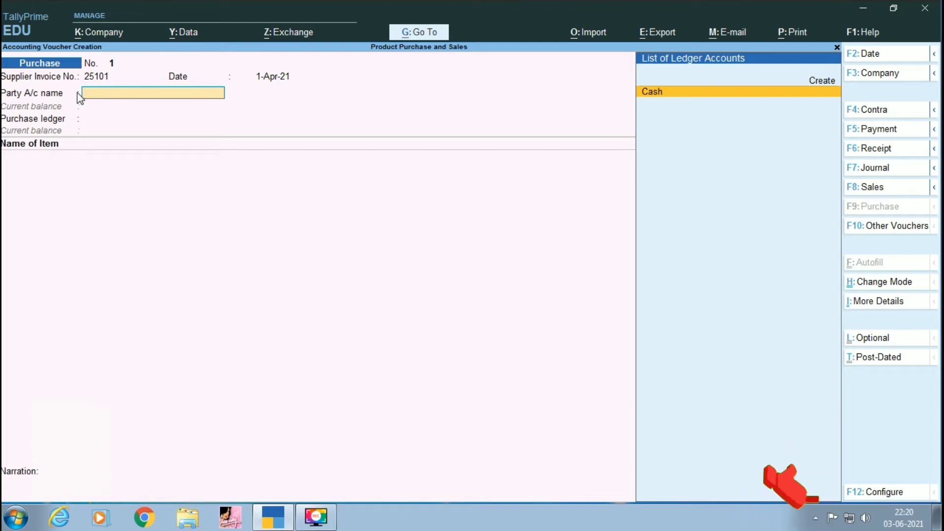
key("Up")
key("Return")
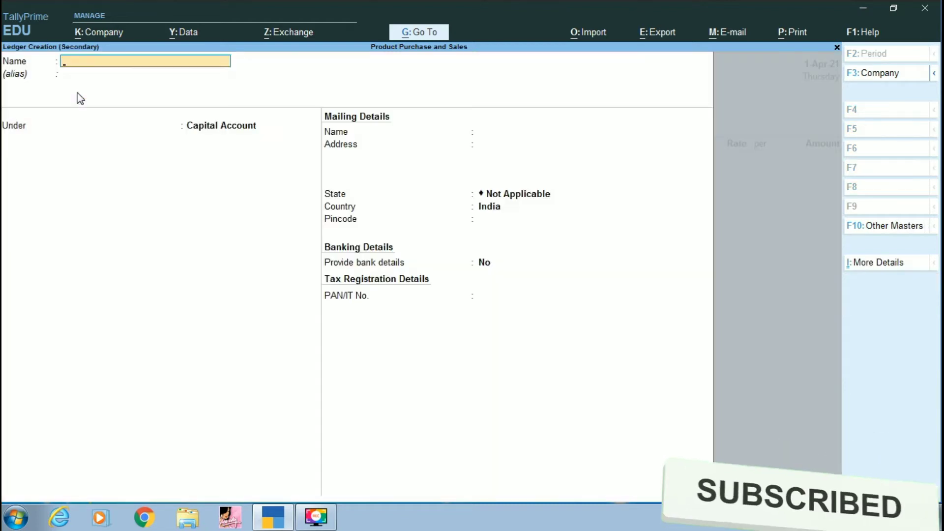
key("Escape")
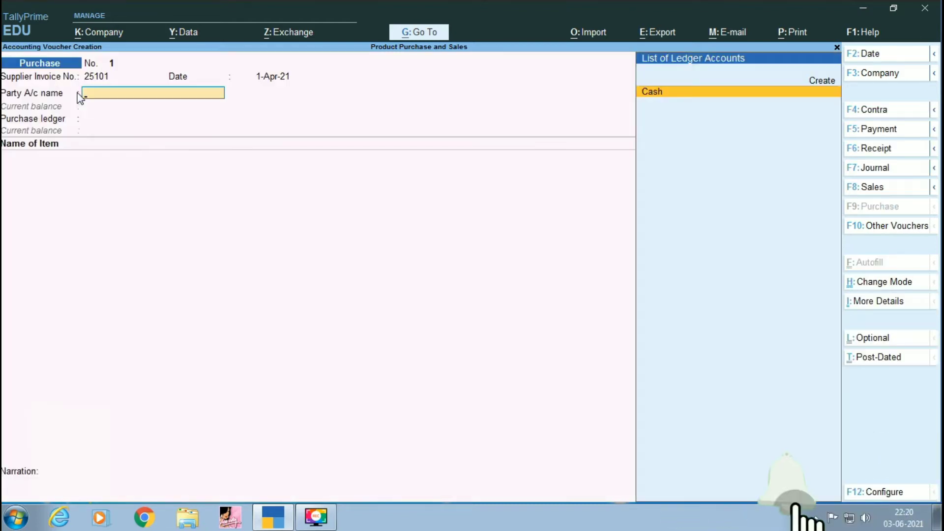
- Create a party ledger named Ab & Company from the voucher and place it under Sundry Creditors
key("Up")
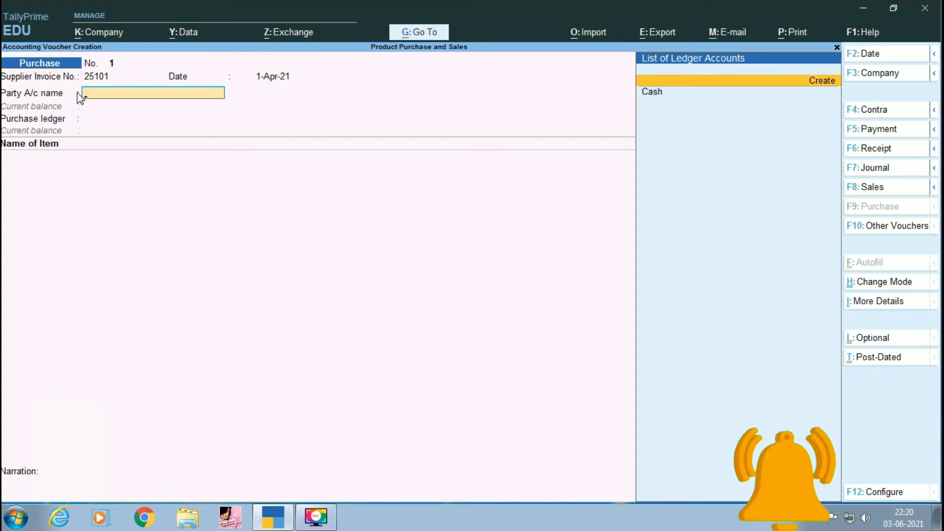
key("Return")
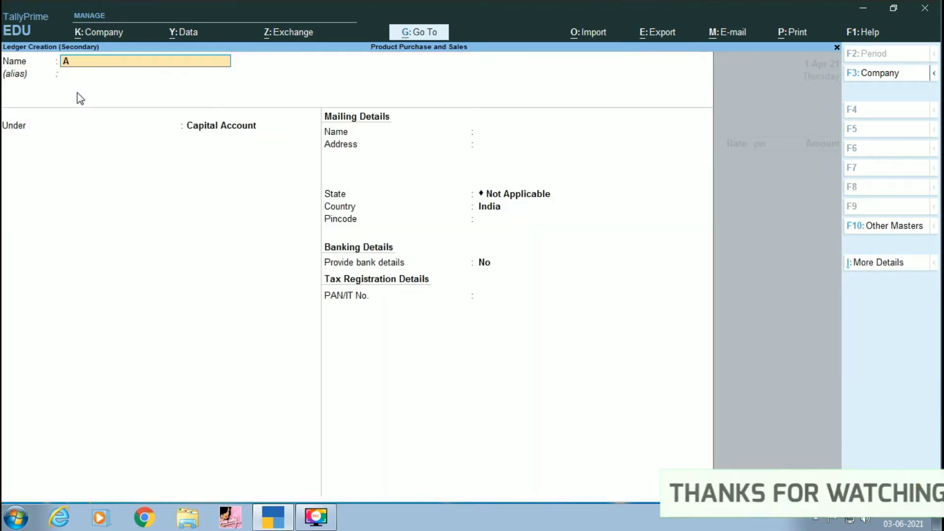
type("Ab & Compa")
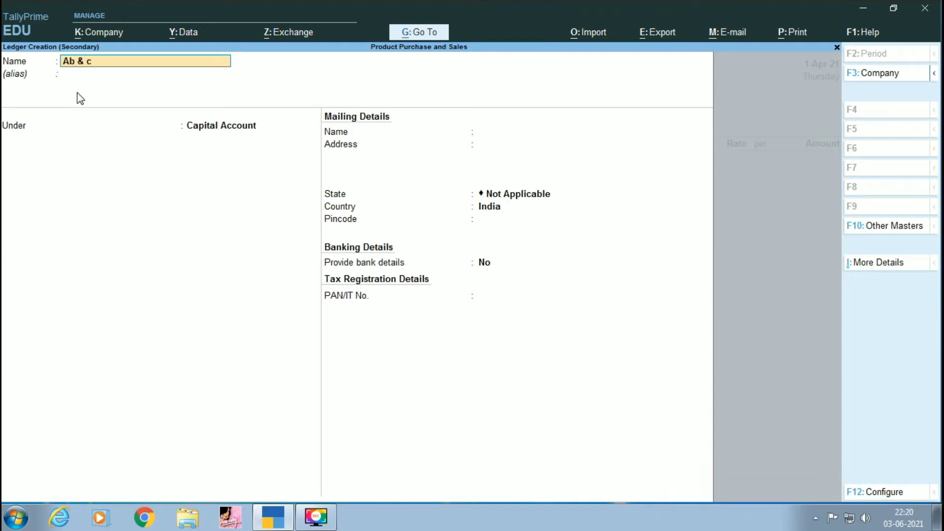
type("ny")
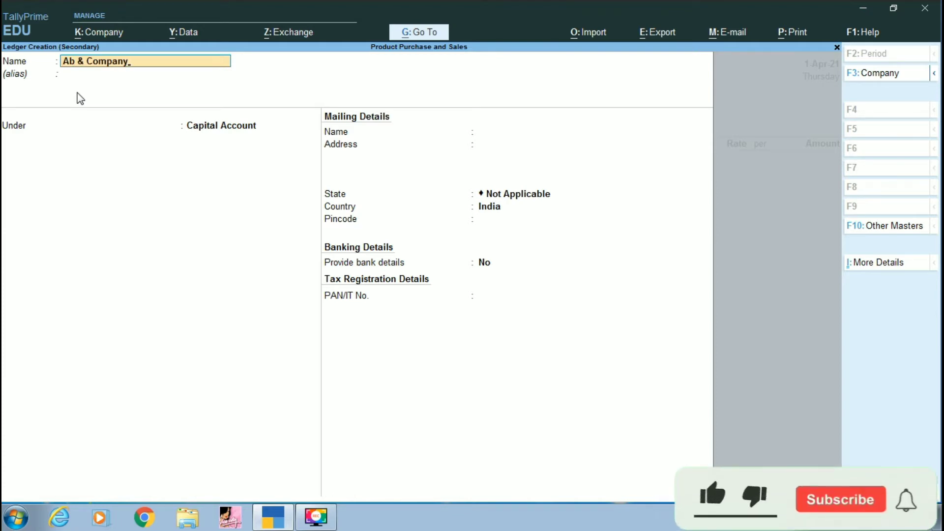
key("Return")
type("S")
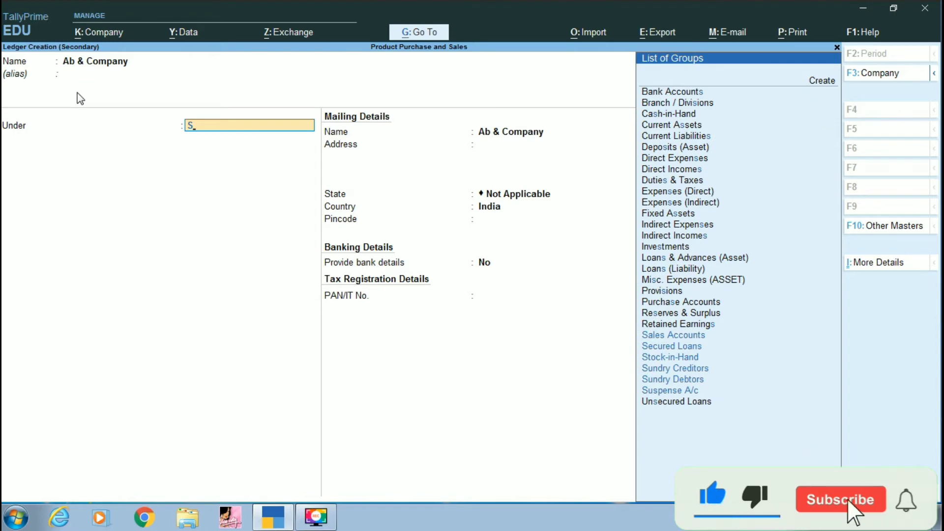
key("Down")
key("Down")
key("Down")
key("Down")
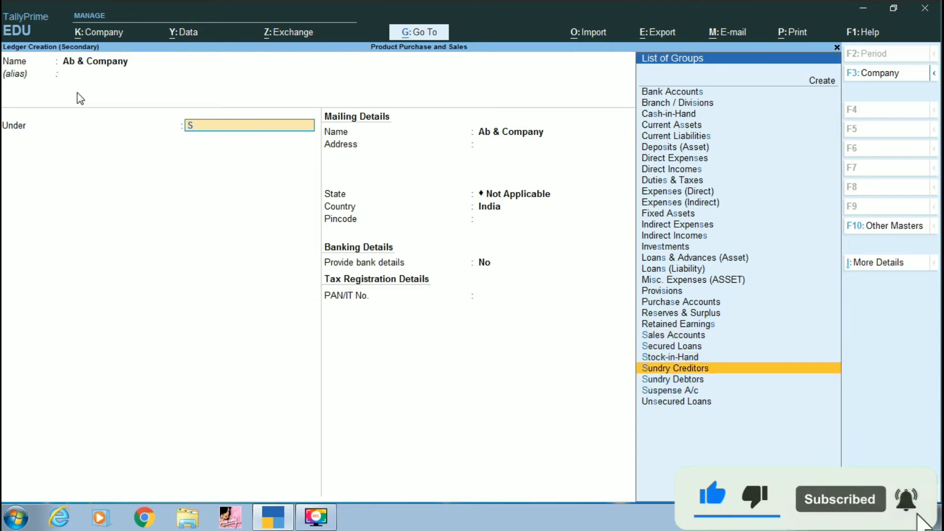
key("Return")
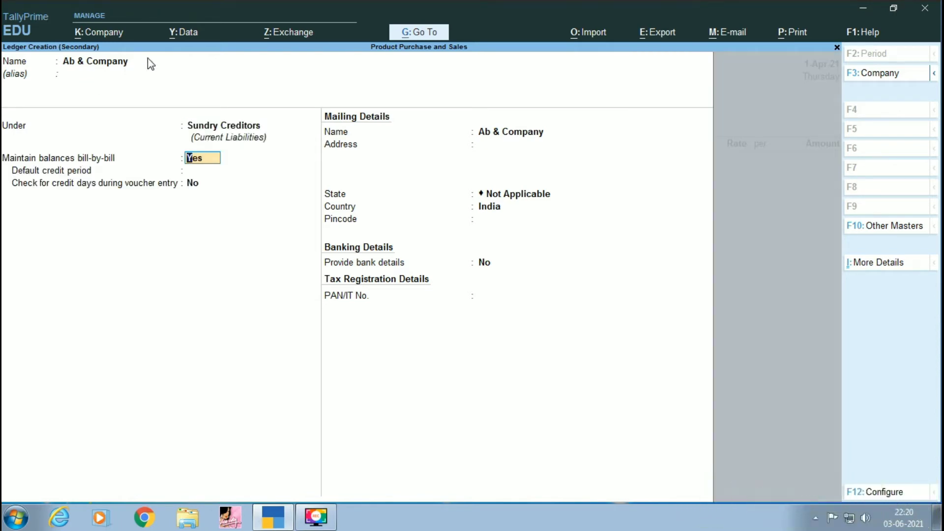
- Save the ledger with bill-by-bill balances set to Yes and blank address and tax registration details
key("Return")
key("Return")
key("Return")
key("Return")
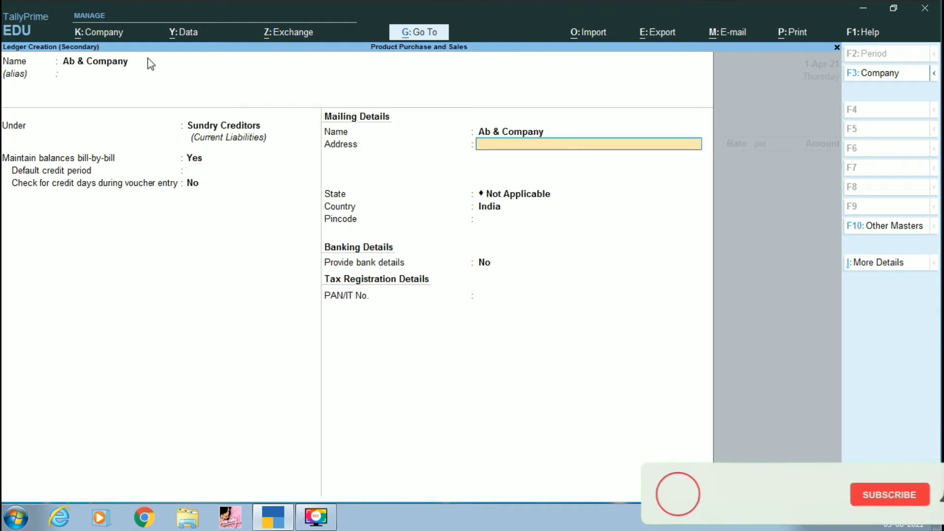
key("Return")
key("Return")
key("Return")
key("Return")
key("Return")
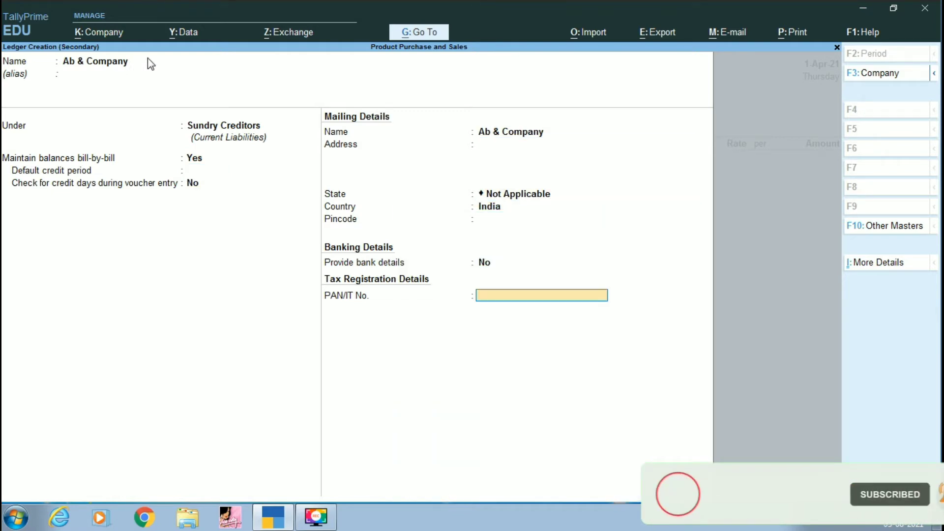
key("Return")
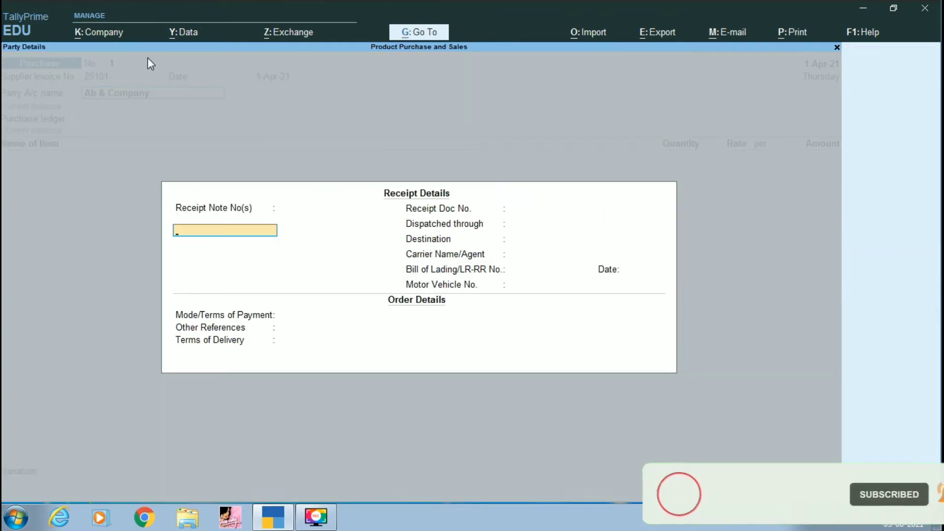
- Reopen the Ab & Company ledger for alteration, review its fields and accept it without edits
key("Escape")
key("ctrl+Return")
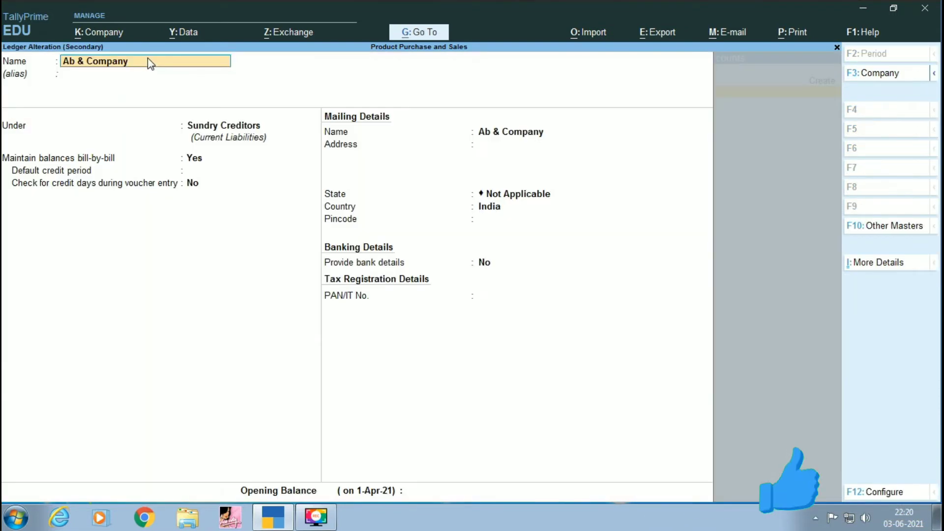
key("Return")
key("Return")
key("Return")
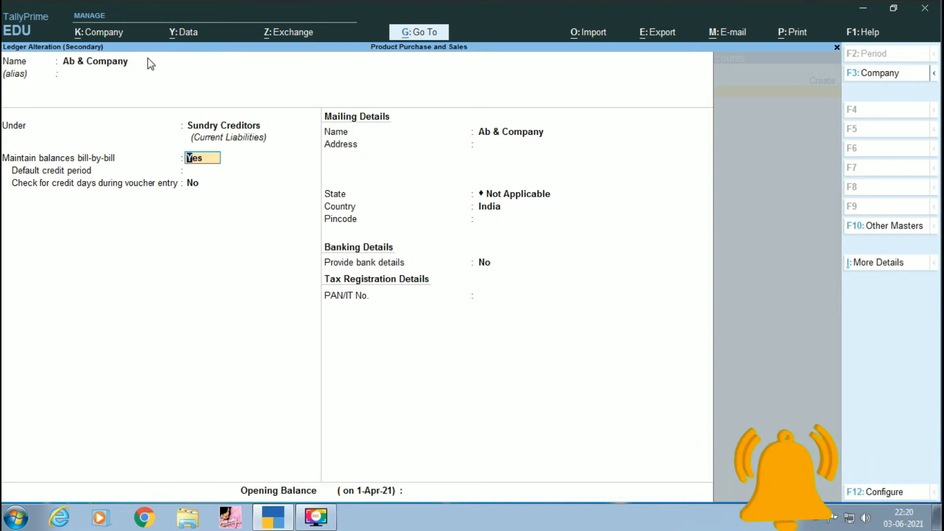
key("Return")
key("Return")
key("Return")
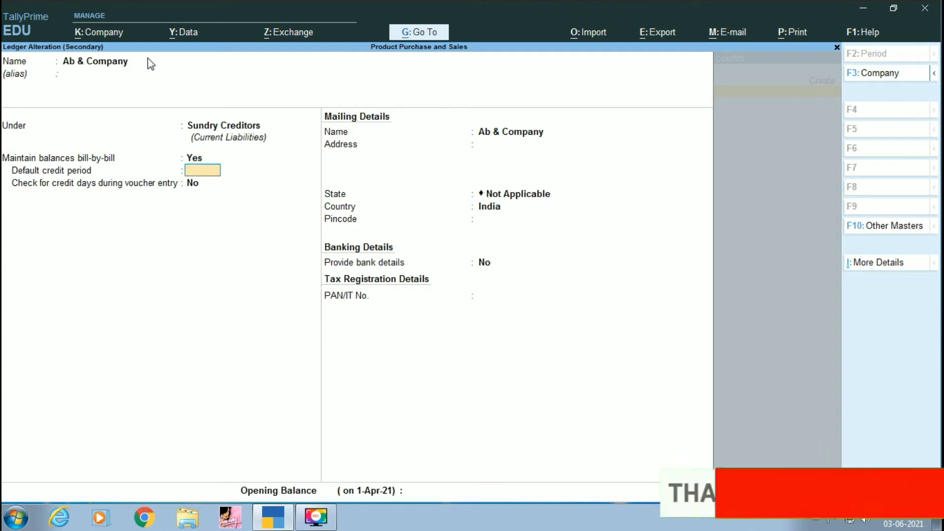
key("Return")
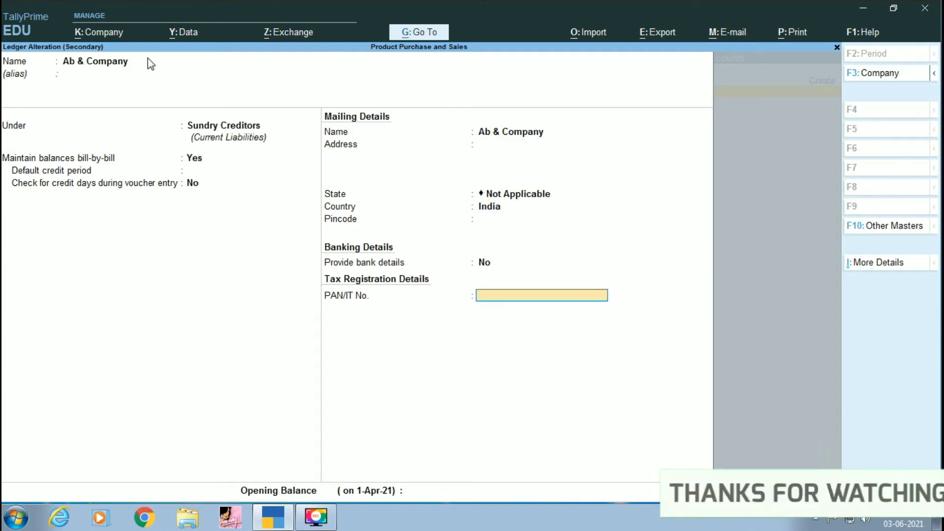
key("Return")
key("Return")
key("Return")
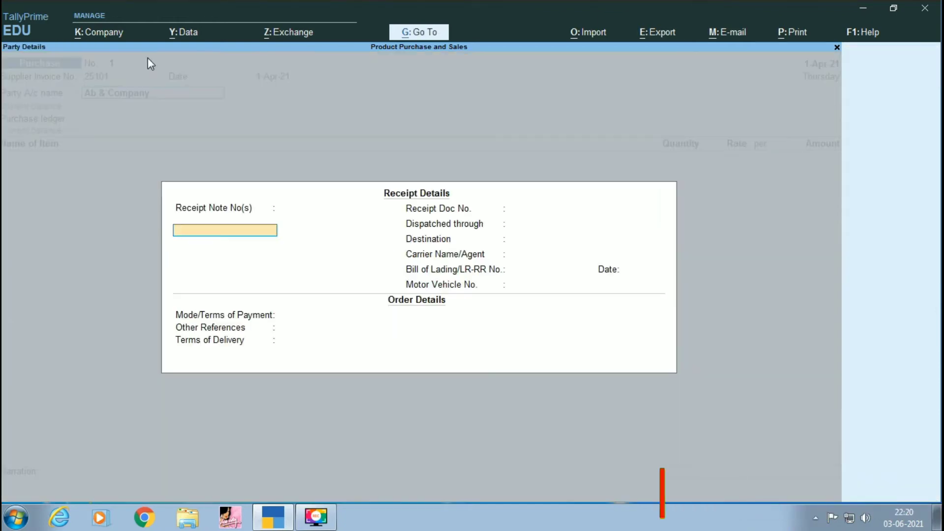
- Leave all receipt details and order details blank for the purchase and accept them
key("Return")
key("Return")
key("Return")
key("Return")
key("Return")
key("Return")
key("Return")
key("Return")
key("Return")
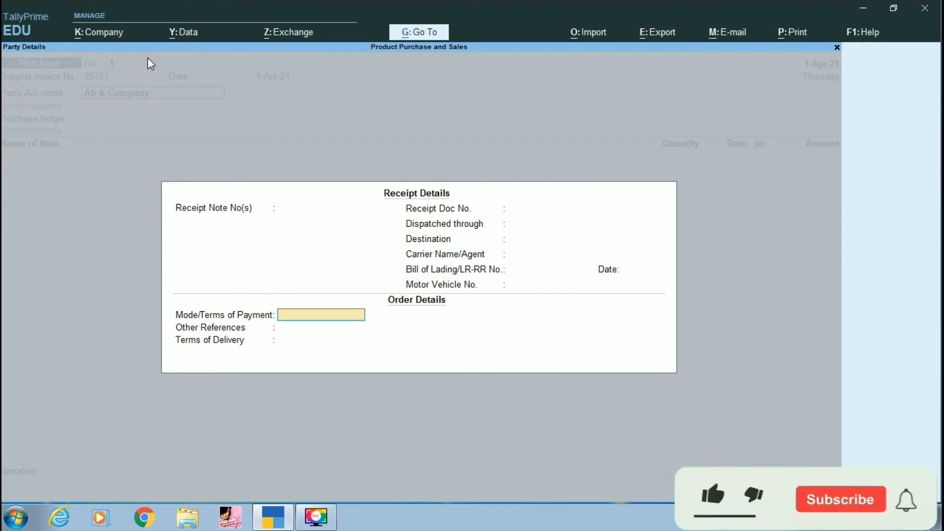
key("Return")
key("Return")
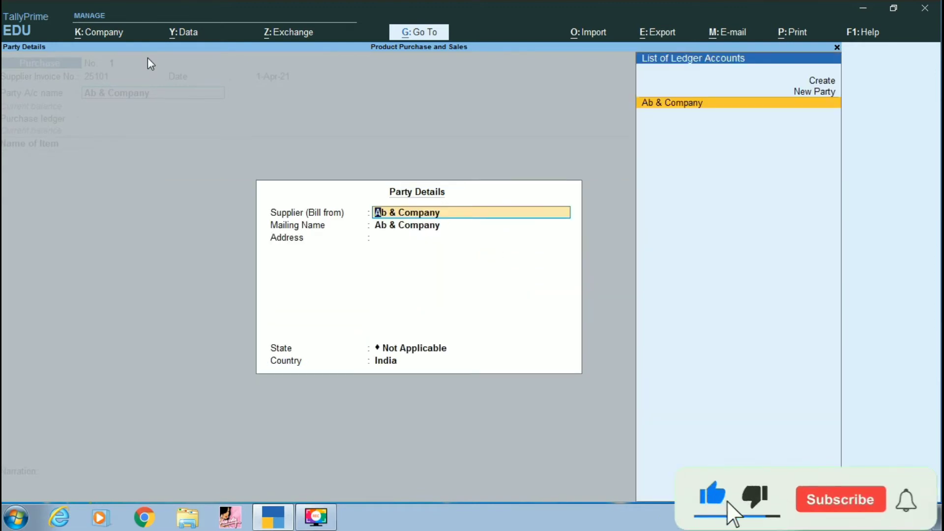
- Accept Ab & Company as supplier and mailing name, with state Not Applicable and country India
key("Return")
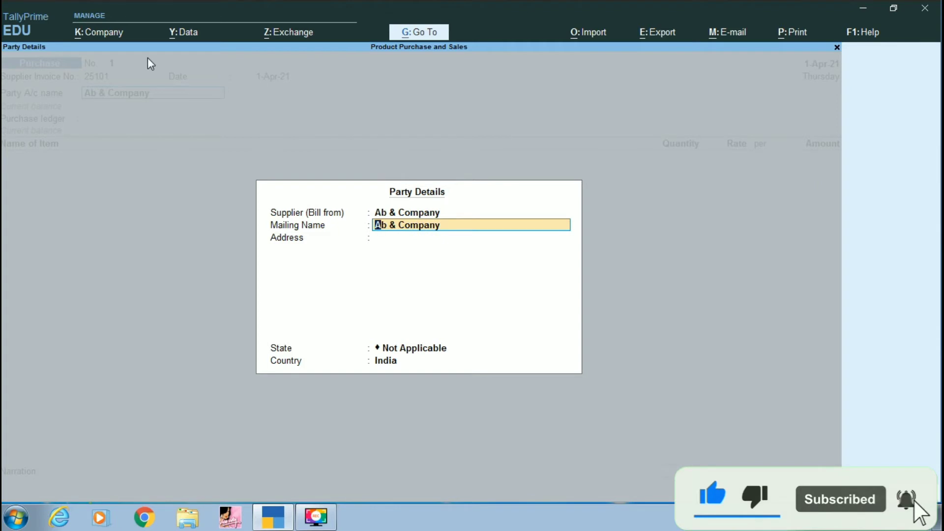
key("Return")
key("Return")
key("Return")
key("Return")
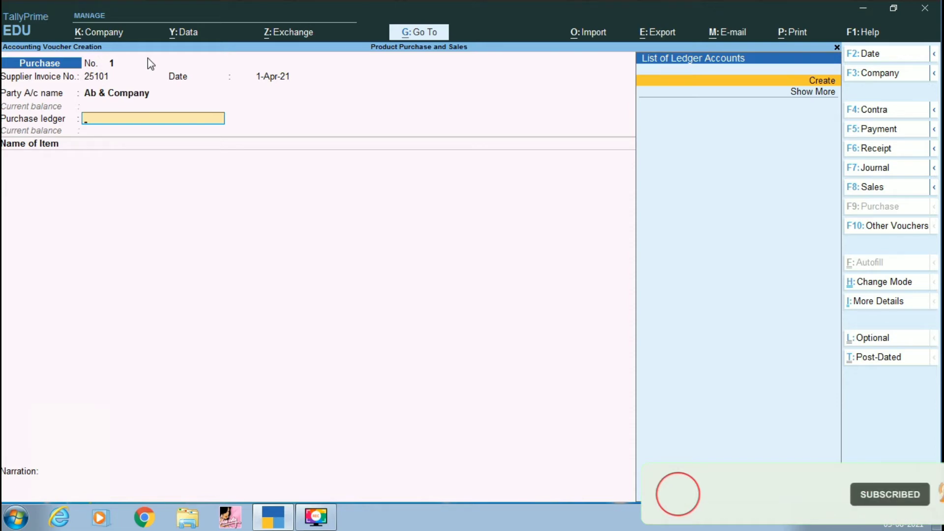
- Create and save a ledger named Purchase under Purchase Accounts, with ledger type Not Applicable and bank details set to No
key("Return")
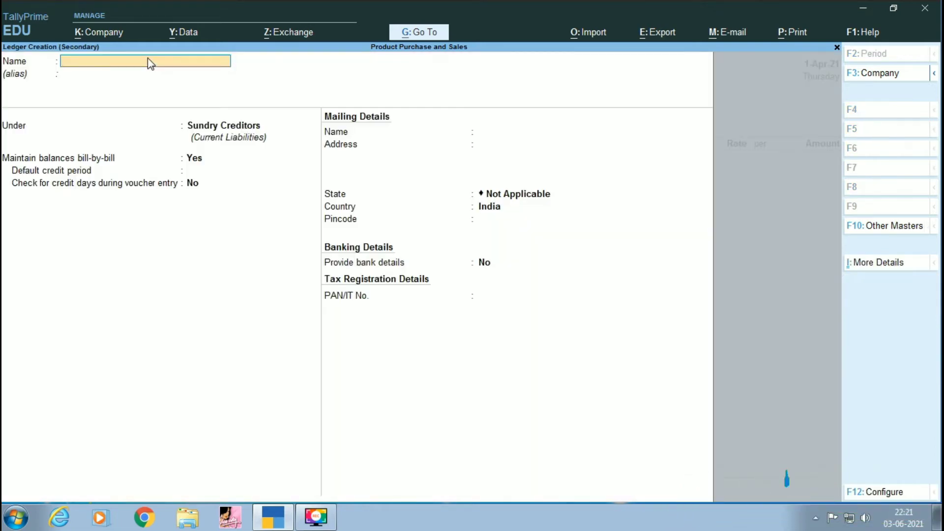
type("Purchase")
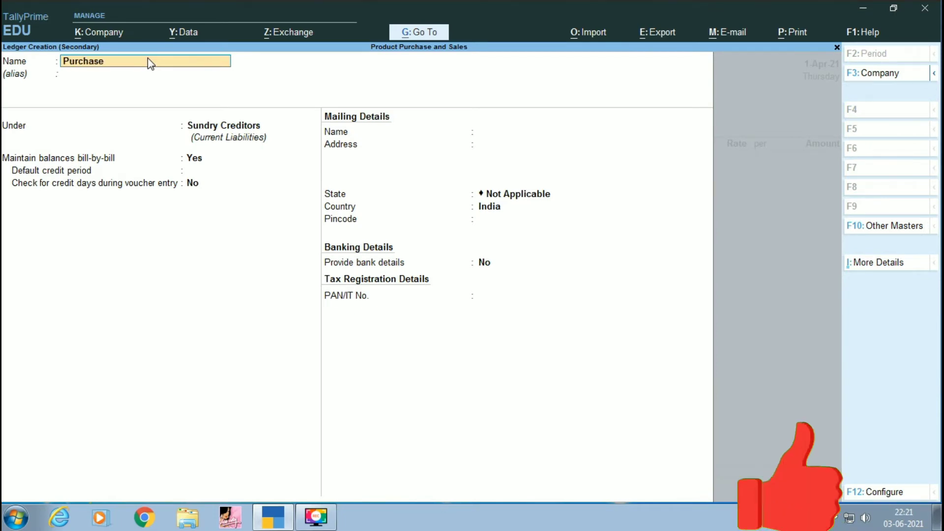
key("Return")
key("Return")
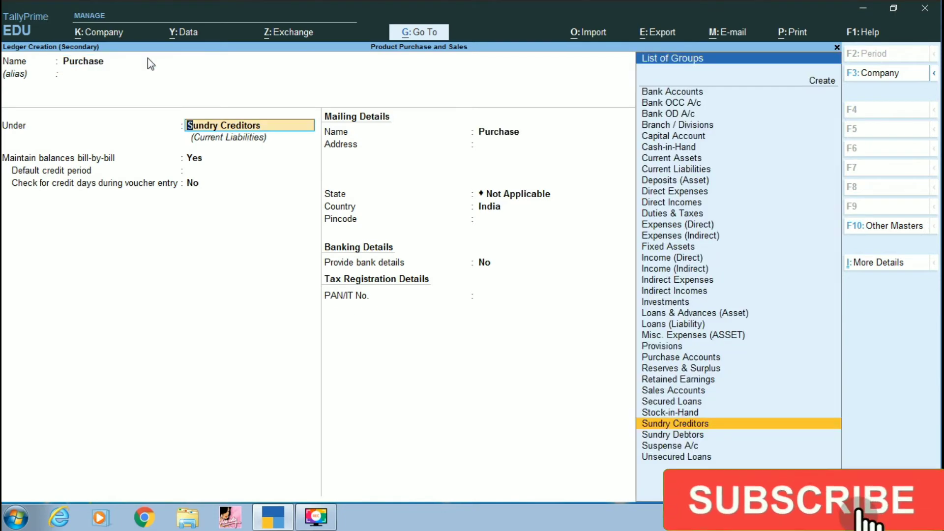
type("P")
key("Down")
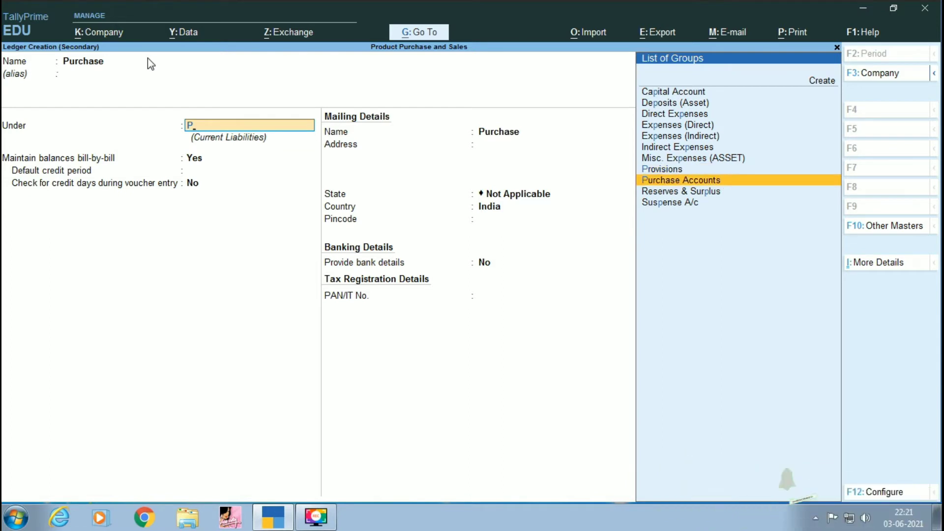
key("Return")
key("Return")
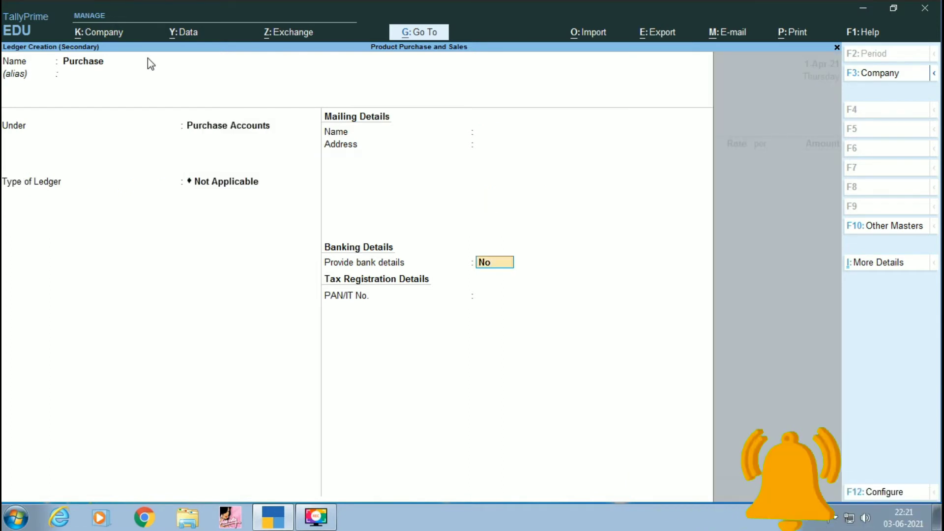
key("Return")
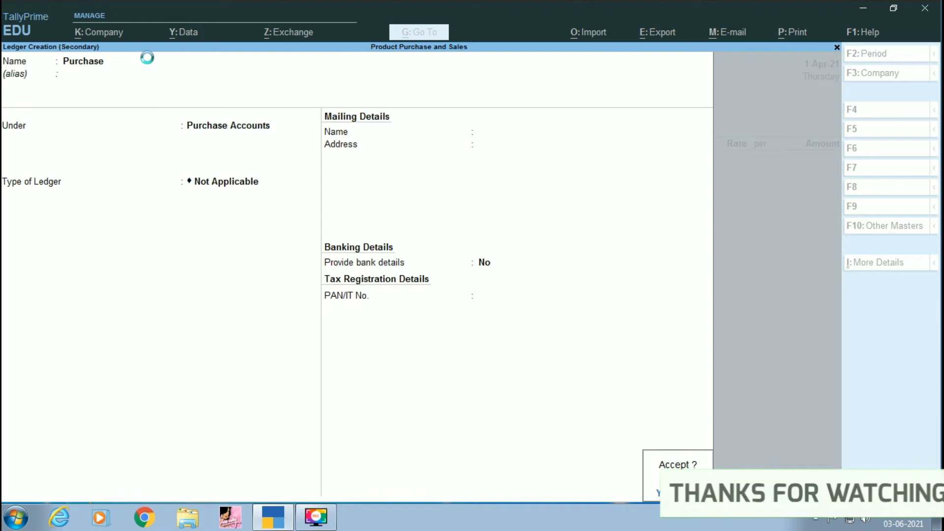
key("Return")
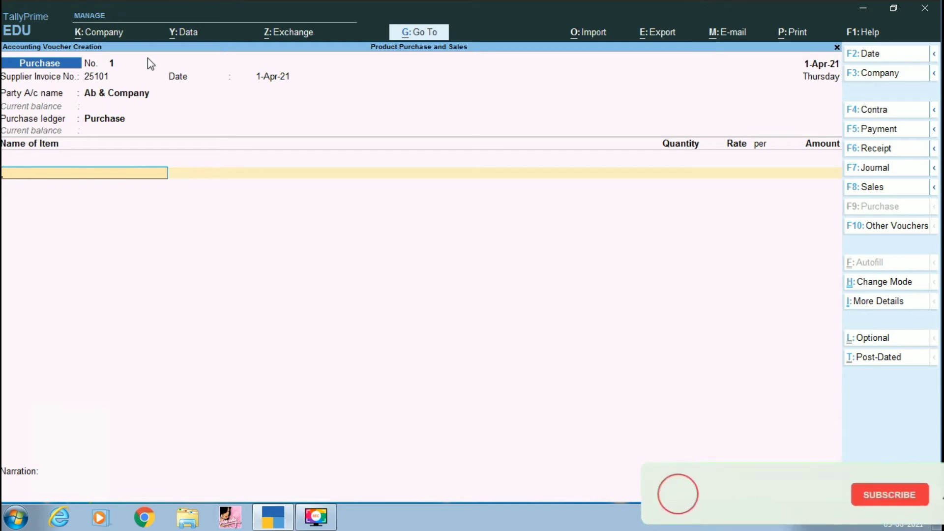
- Start creating a stock item named Lux from the voucher's item line, placed under Primary with no alias
key("space")
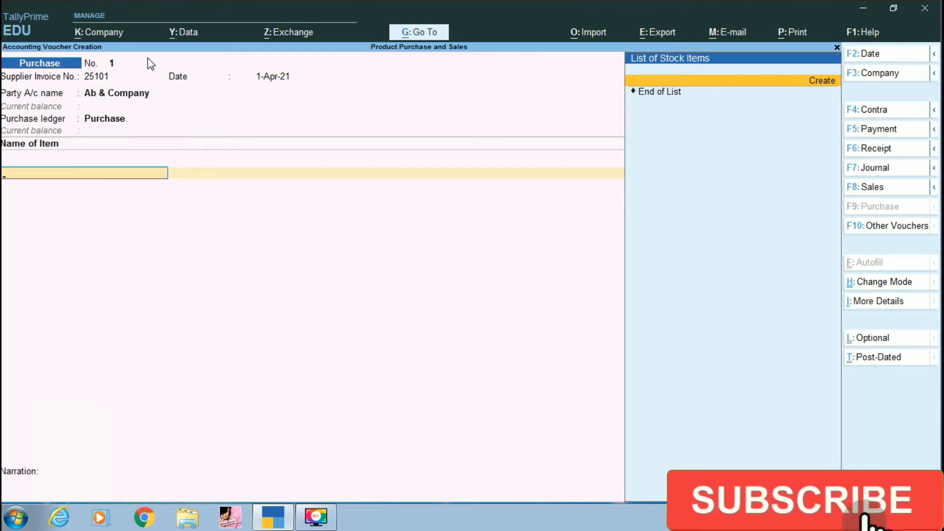
key("Return")
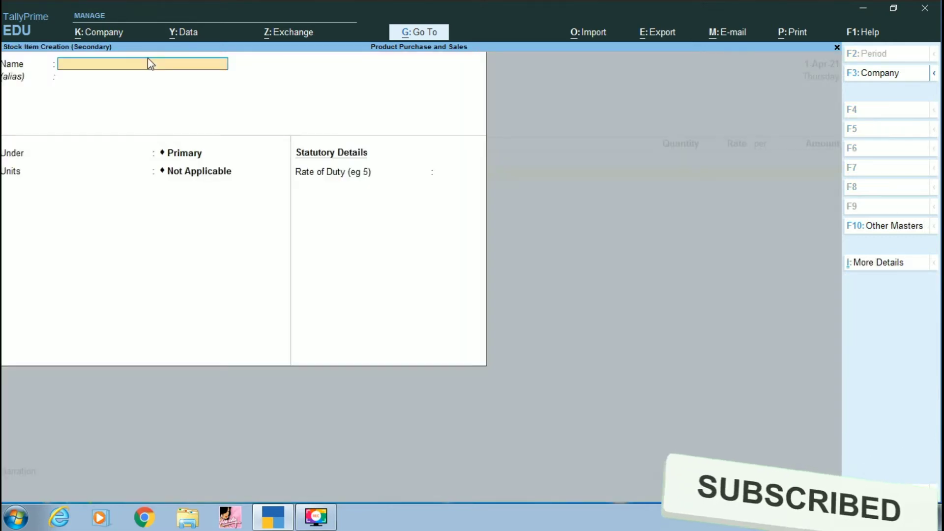
type("Lux")
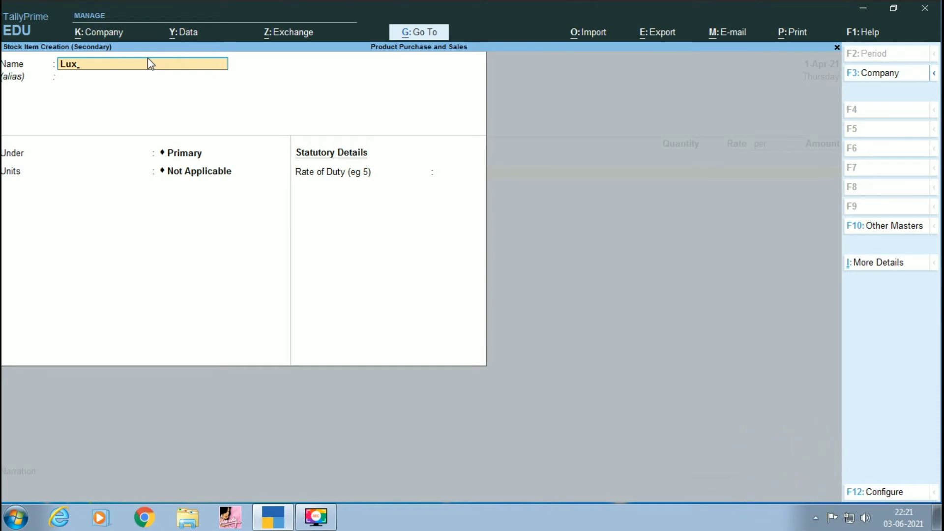
key("Return")
key("Return")
key("Return")
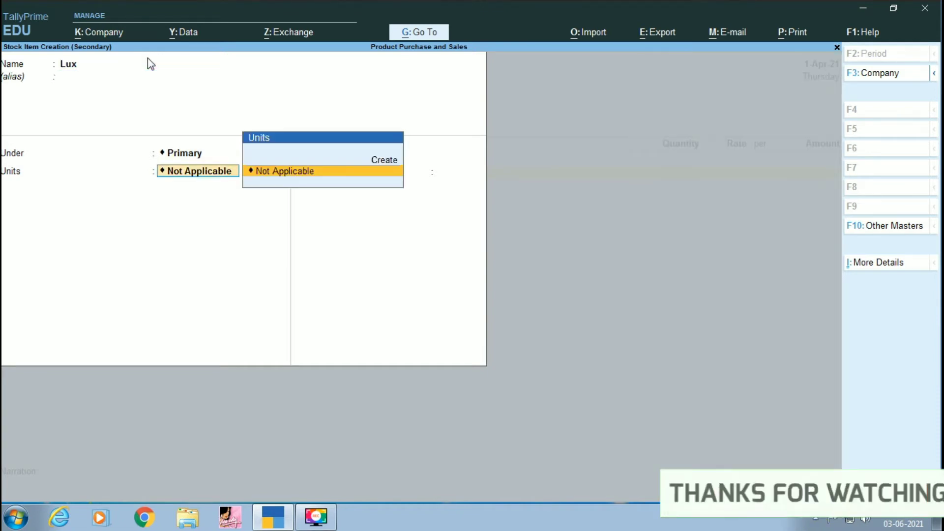
- Create a simple unit with symbol Nos, blank formal name and 0 decimal places as the unit for Lux
key("alt")
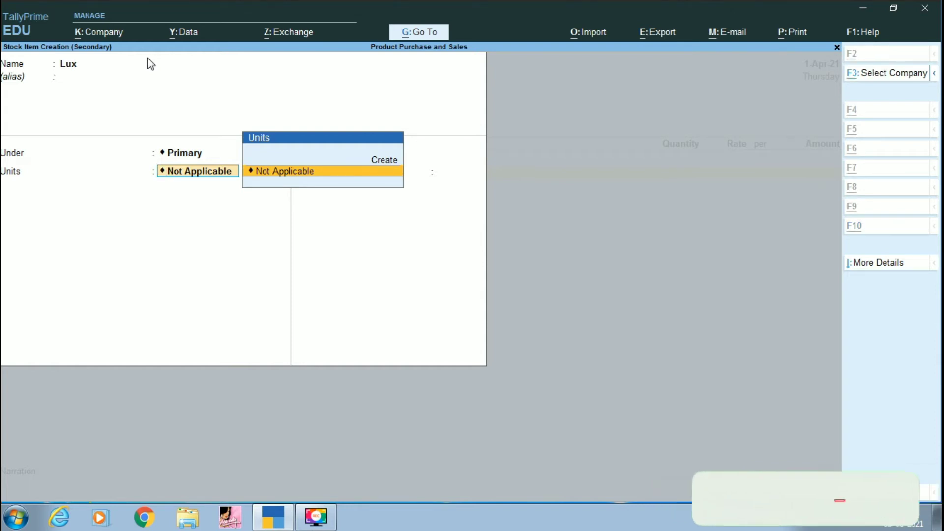
key("Up")
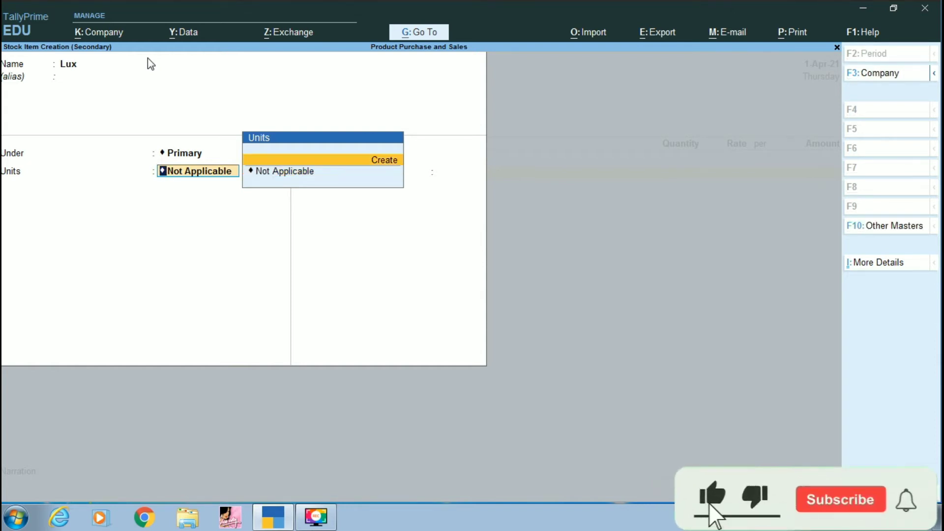
key("Return")
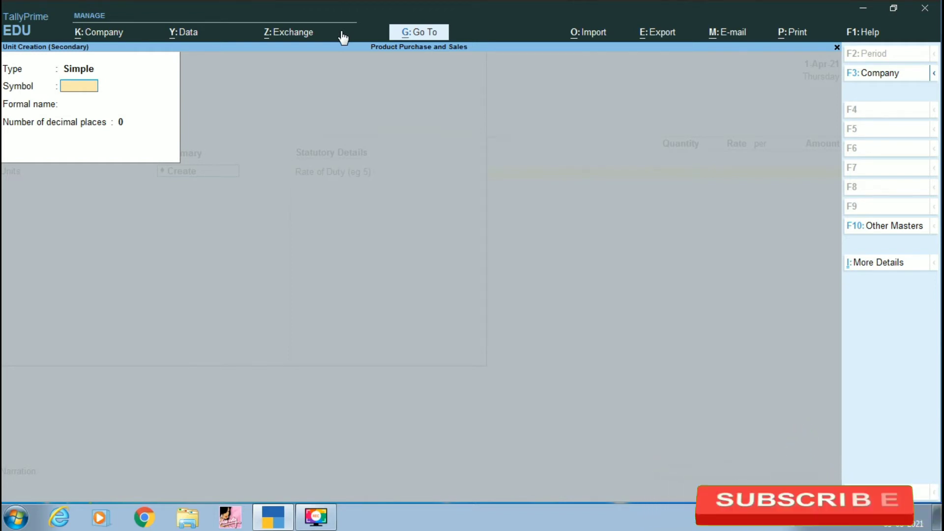
type("Nos")
key("Return")
key("Return")
key("Return")
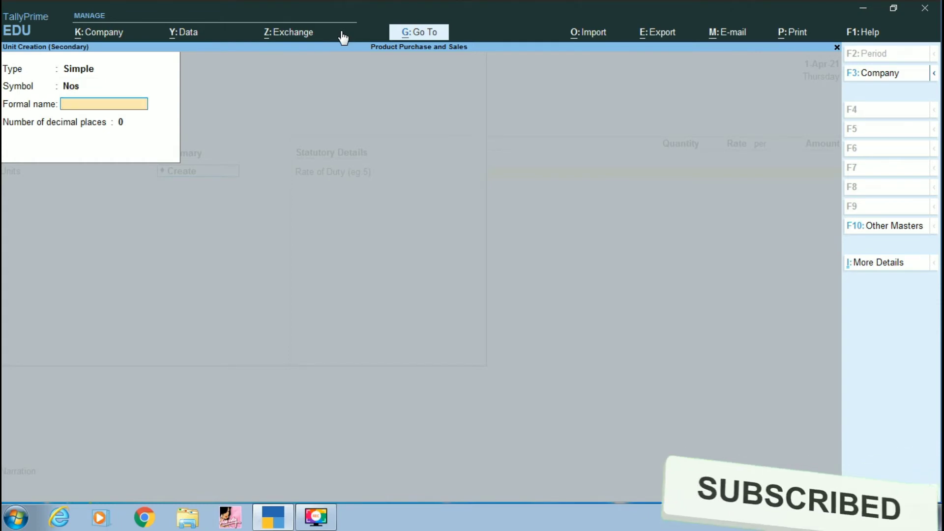
key("Return")
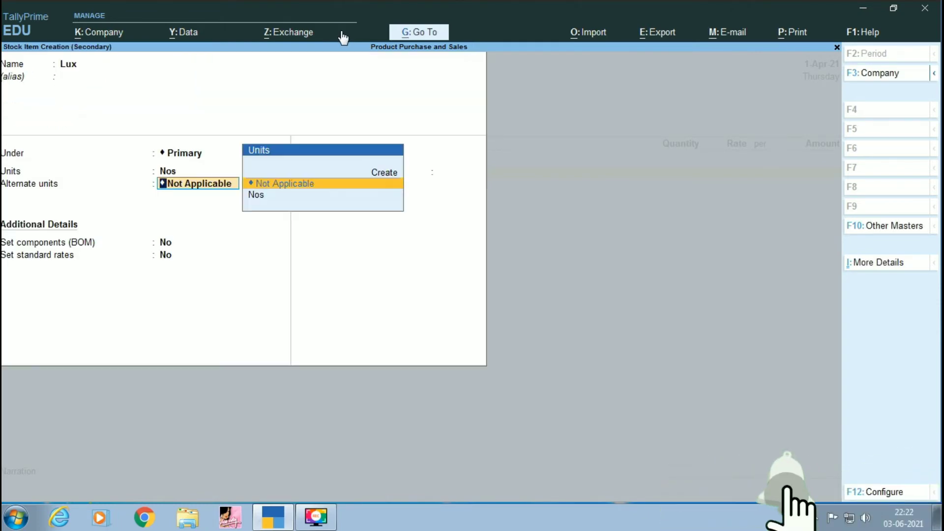
- Enable standard rates for Lux with a standard cost of 10.00 per Nos from 1-Apr-21, and save the item with blank duty rate
key("Return")
key("Return")
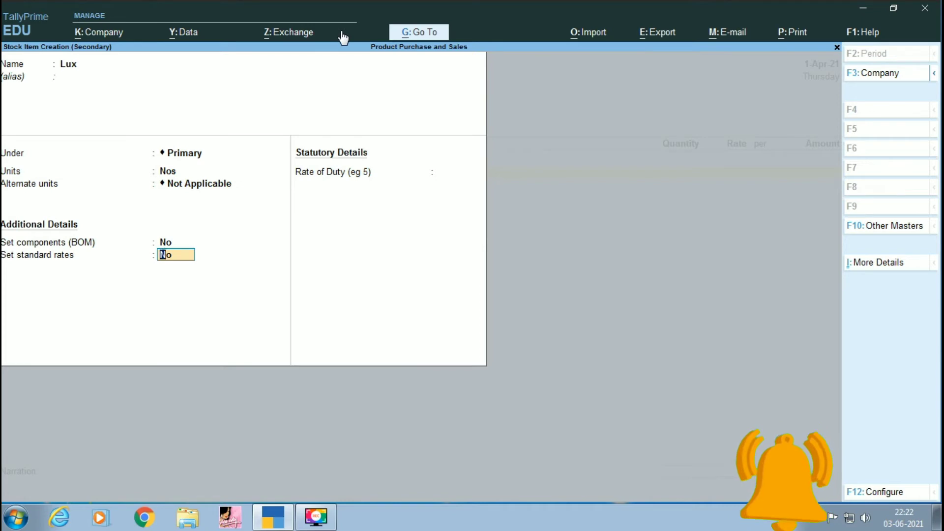
type("y")
key("Return")
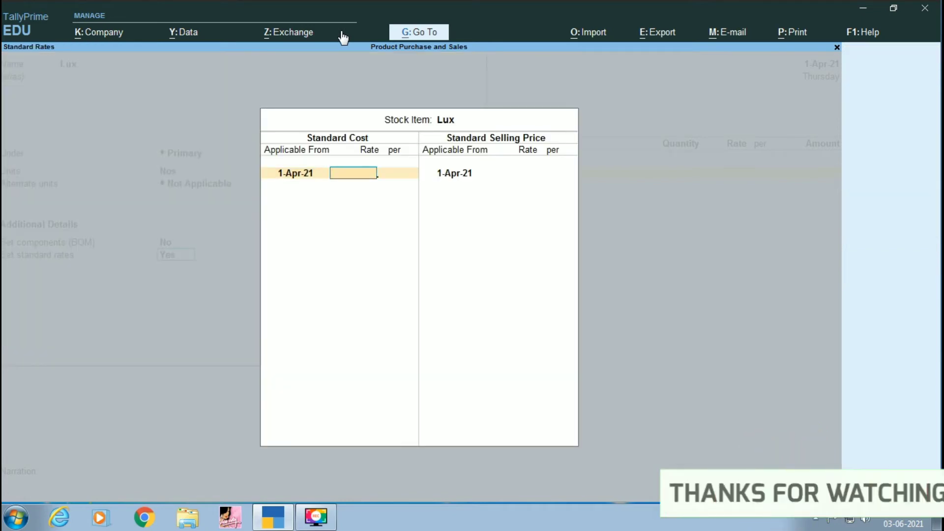
key("Return")
key("Return")
key("Return")
key("Return")
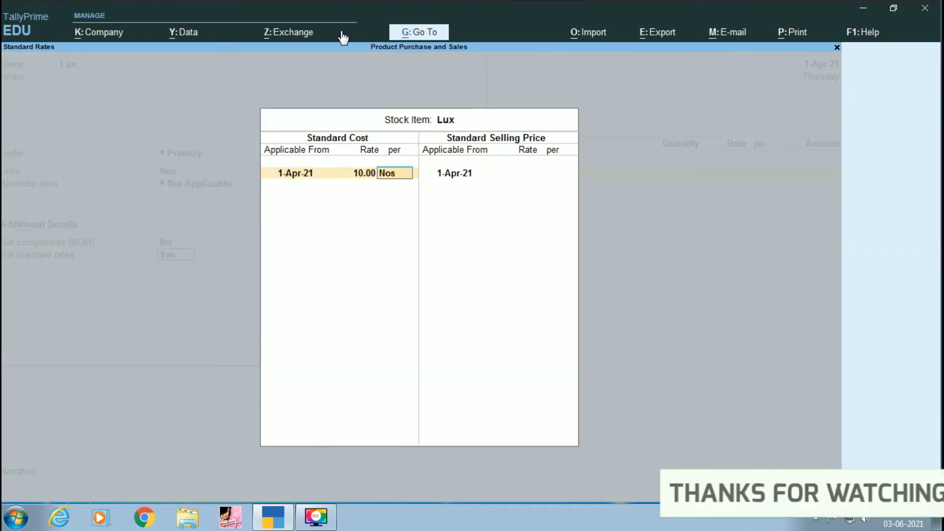
key("Return")
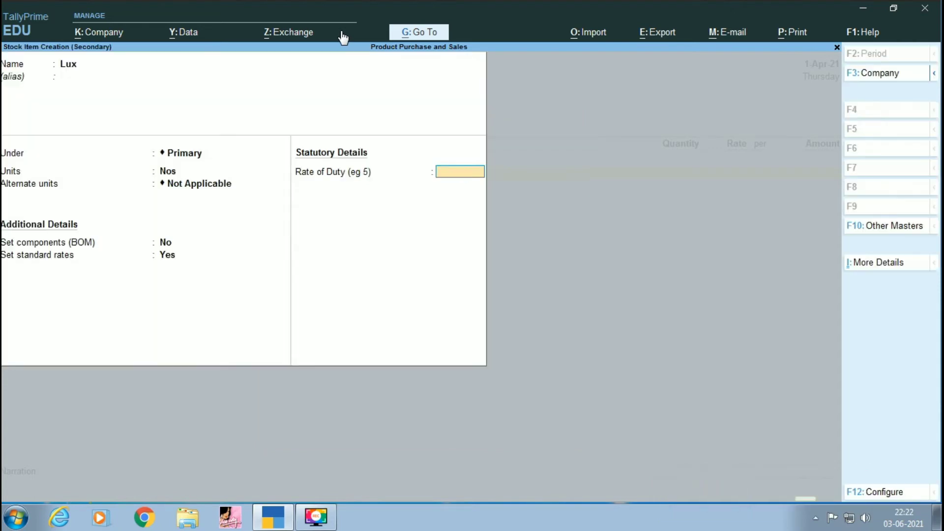
key("Return")
key("Return")
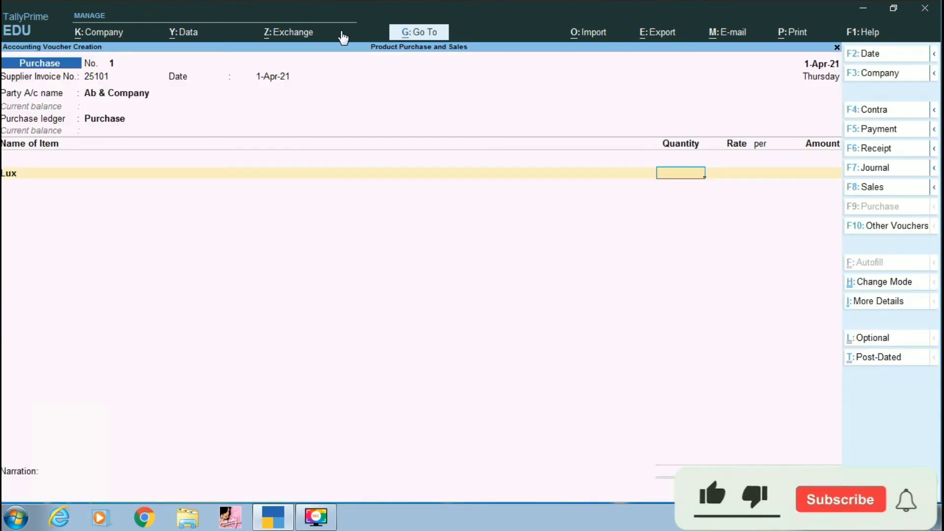
- Enter a quantity of 100 Nos for Lux at the rate of 10.00 per Nos and accept the item line
type("100")
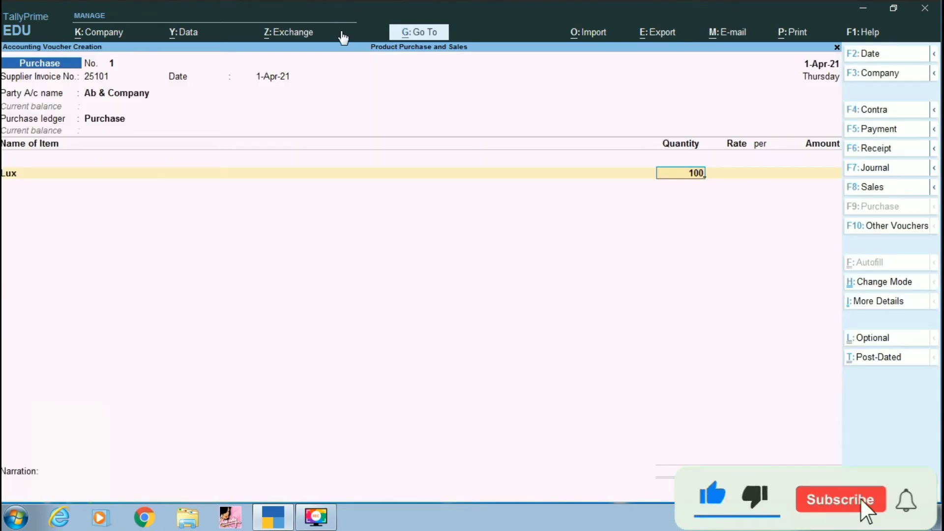
key("Return")
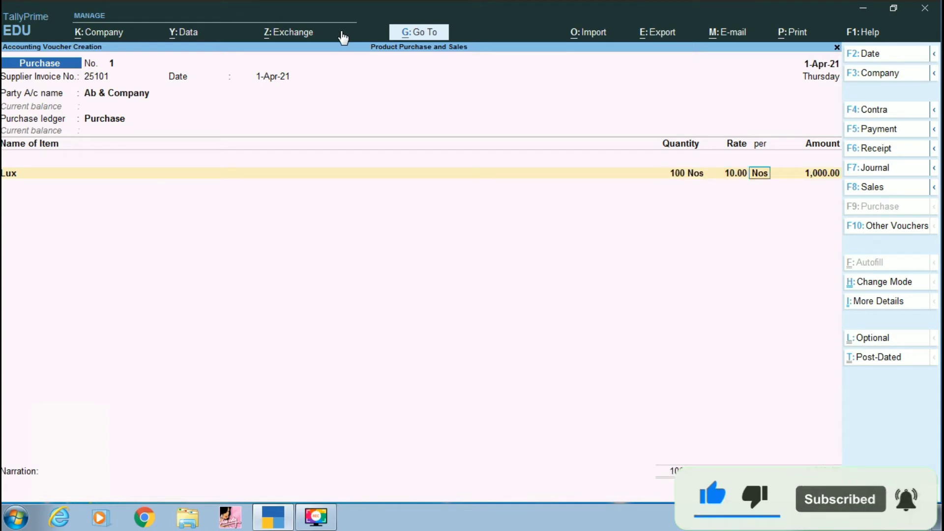
key("Return")
key("Return")
- Start creating a second stock item named Colgate from the voucher's next item line
key("alt+c")
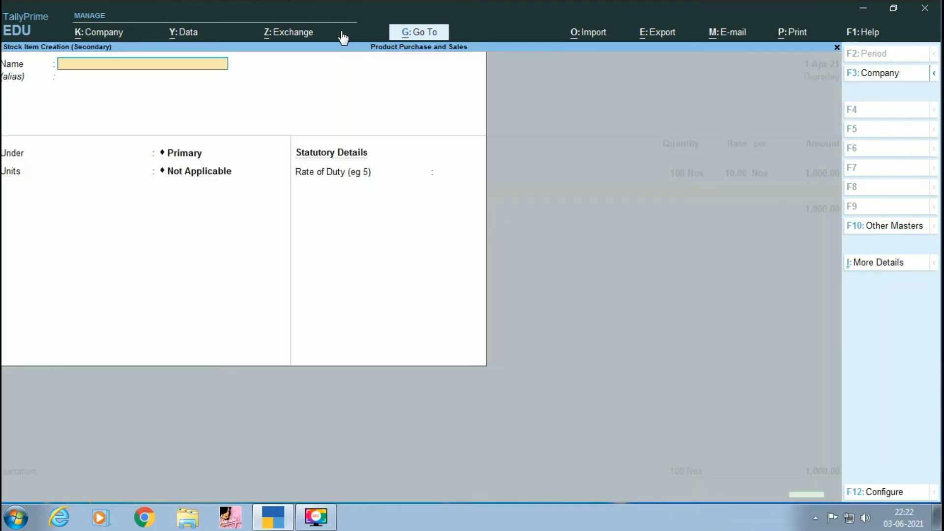
type("Colgate")
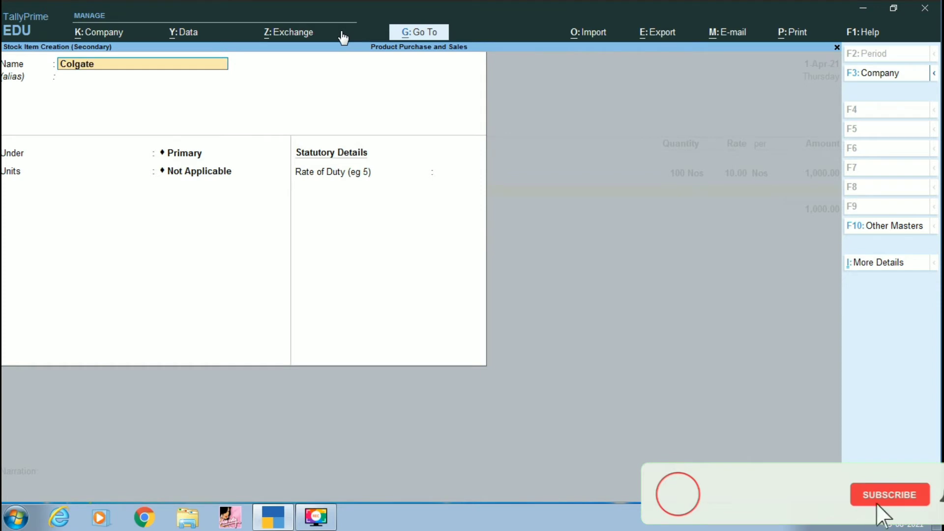